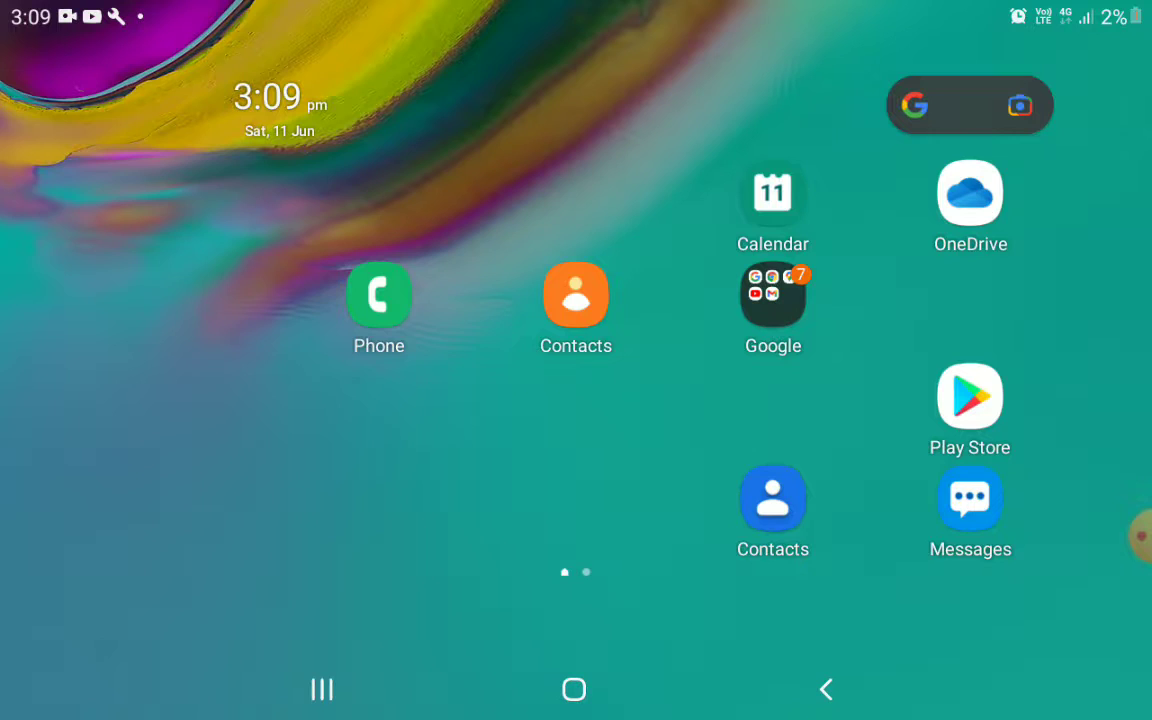
# - Launch Play Store, return home, then open Play Store in split screen from its Recents card
pyautogui.click(958, 412)
pyautogui.click(570, 708)
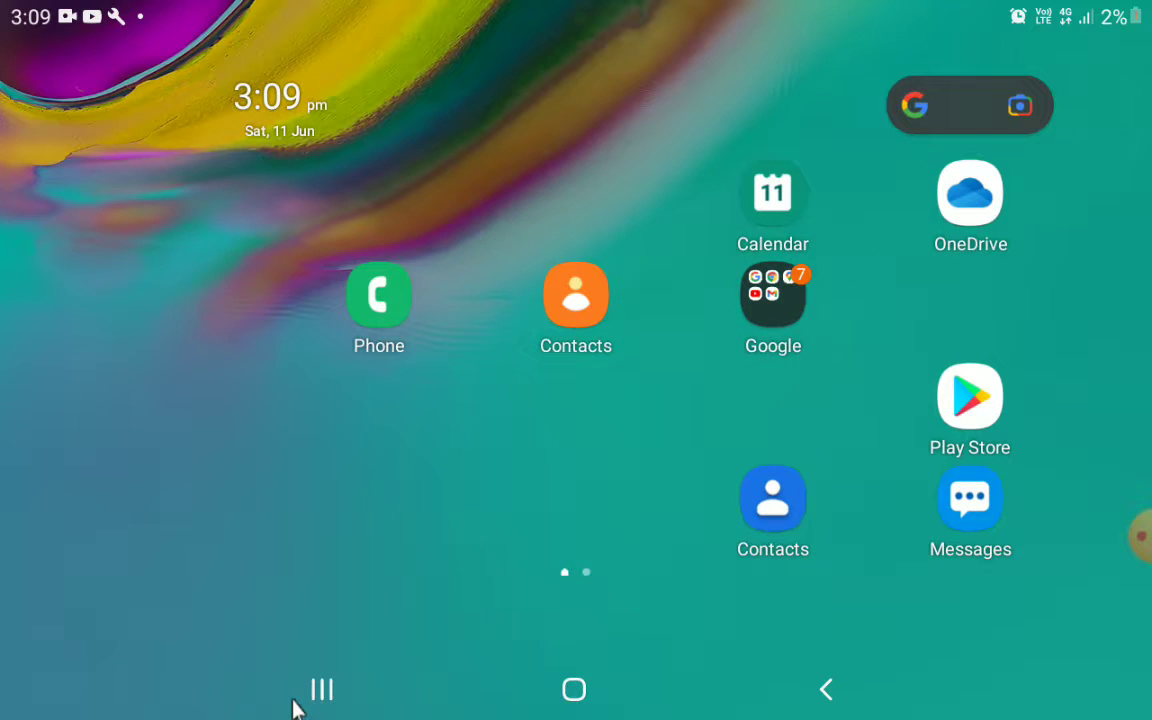
pyautogui.click(300, 708)
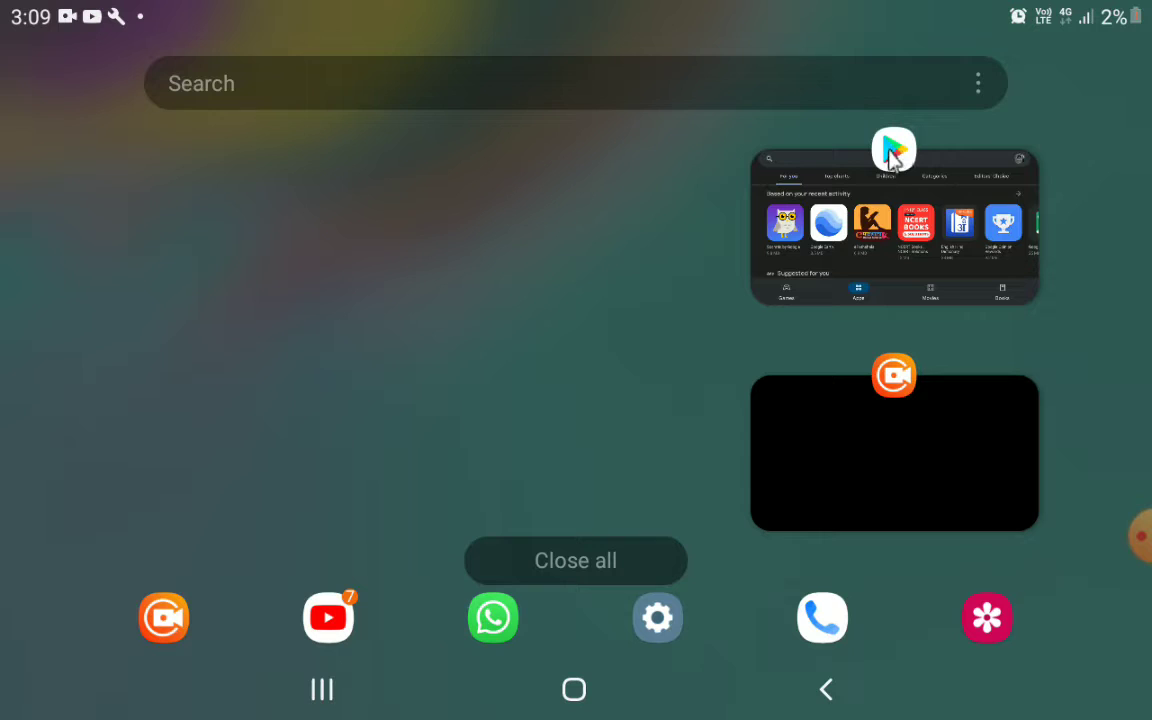
pyautogui.click(893, 160)
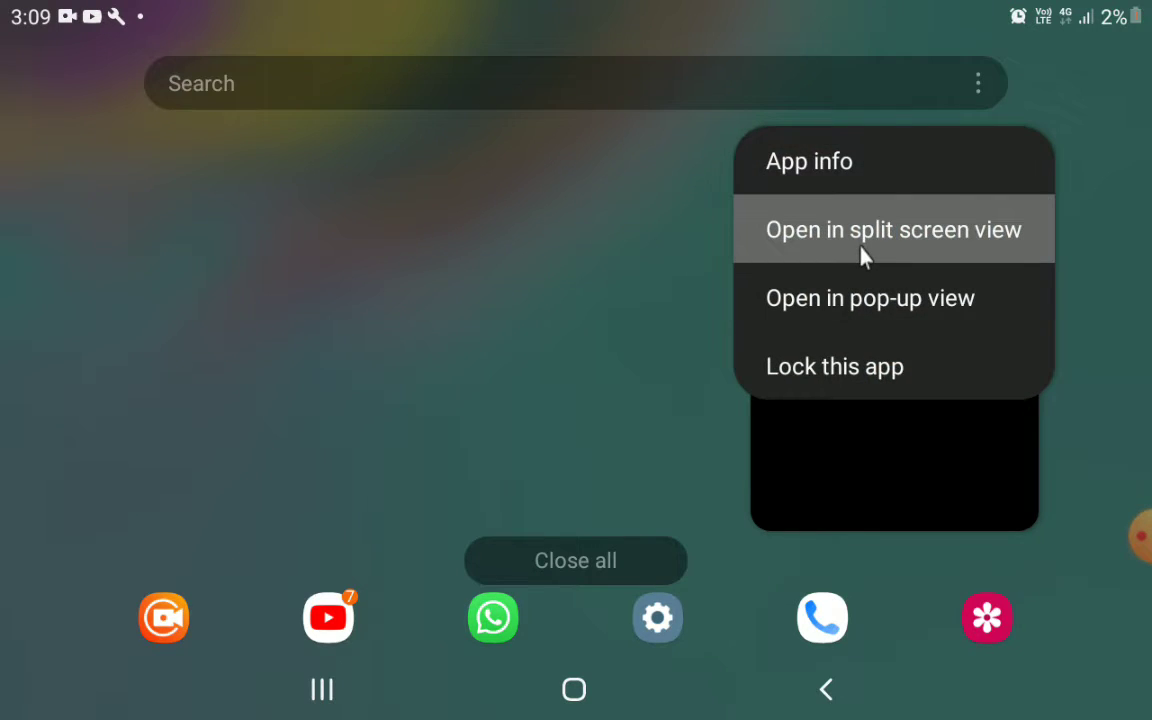
pyautogui.click(861, 255)
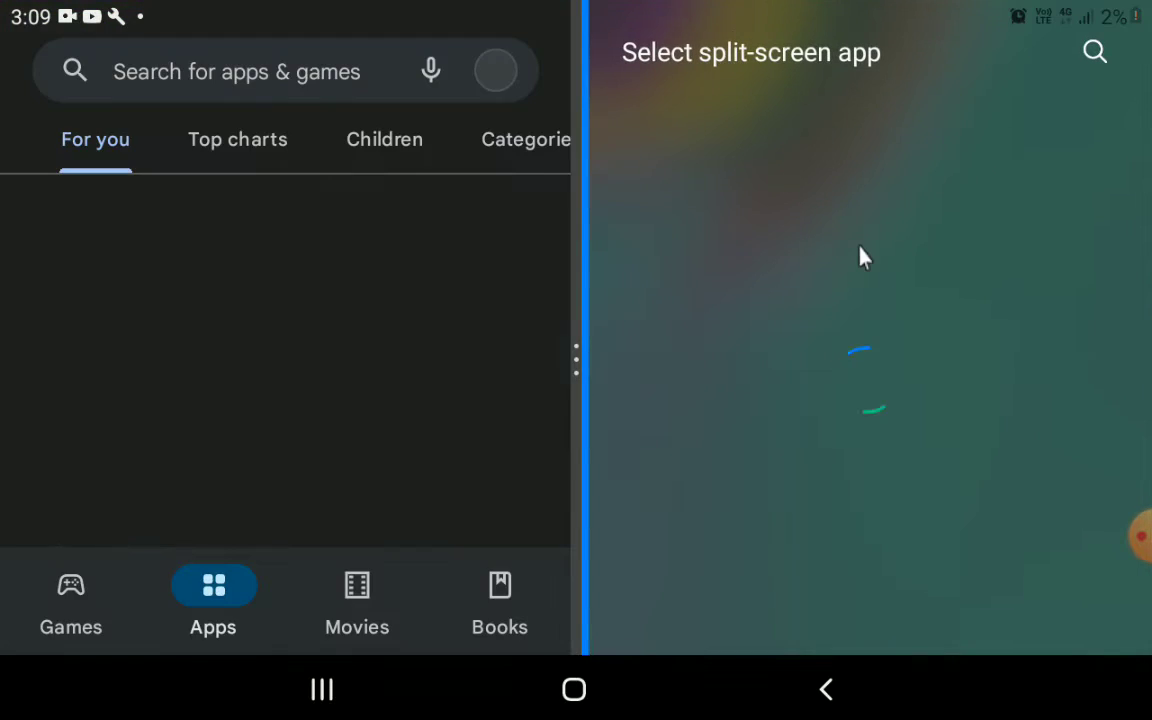